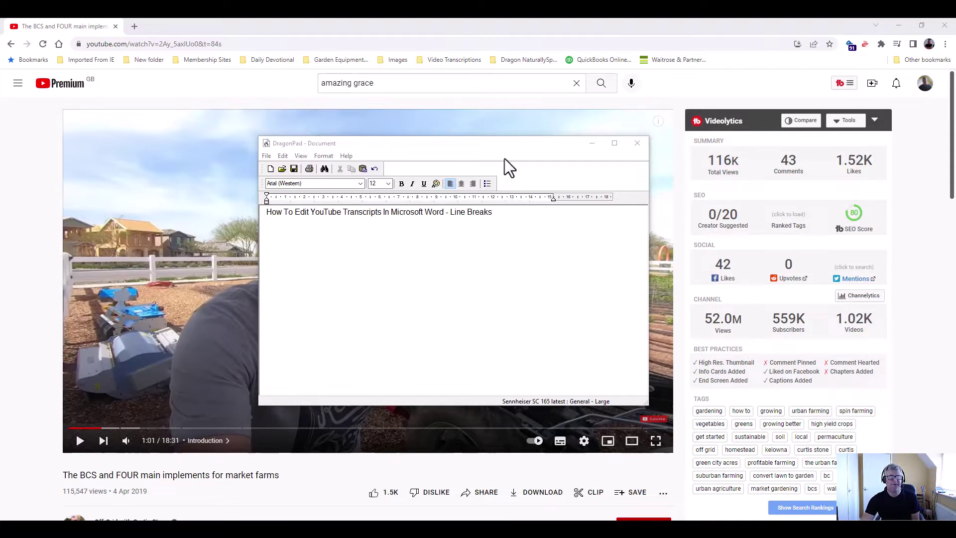
Drag the DragonPad dictation window off-screen to uncover the BCS farm video.
mouse_move(496, 149)
left_mouse_down()
mouse_move(606, 167)
mouse_move(955, 172)
left_mouse_up()
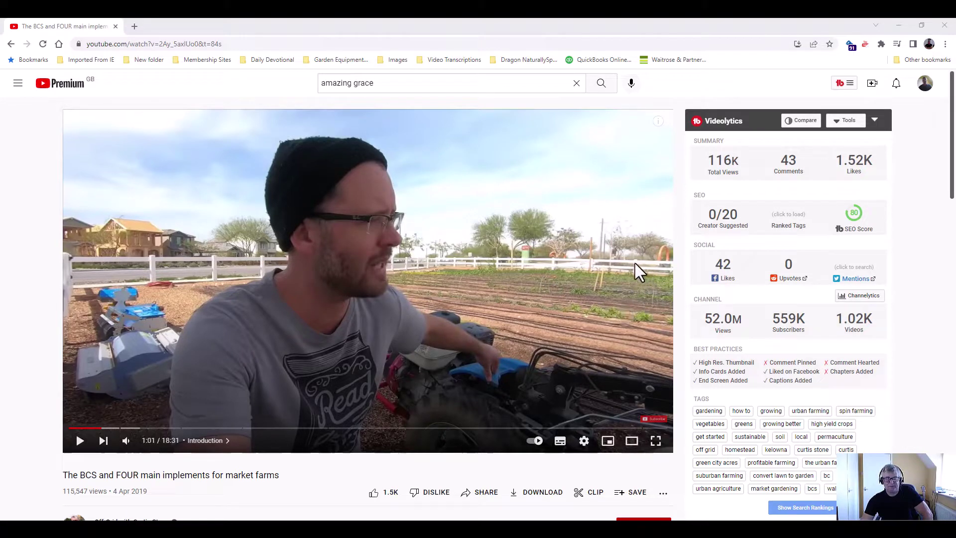
Show the video's transcript and toggle its timestamps off.
left_click(664, 493)
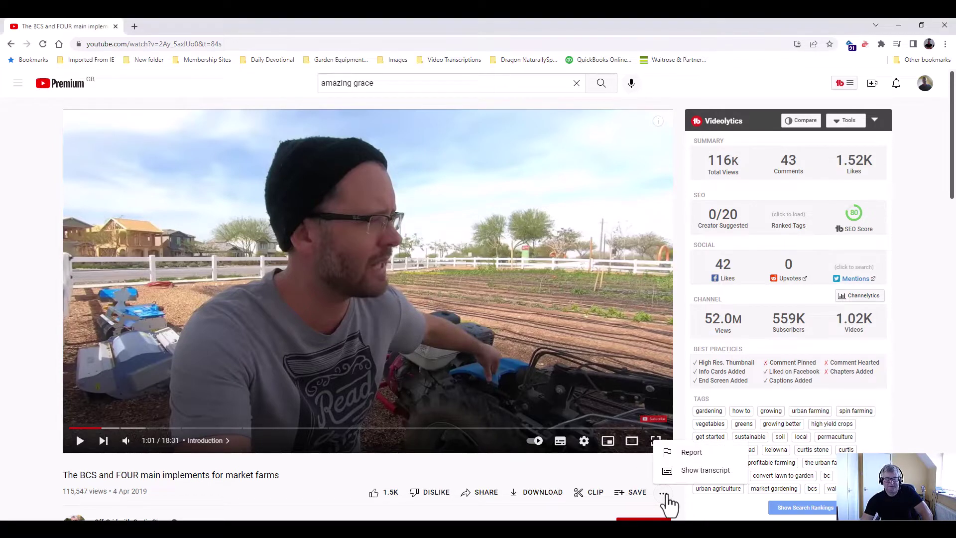
left_click(694, 472)
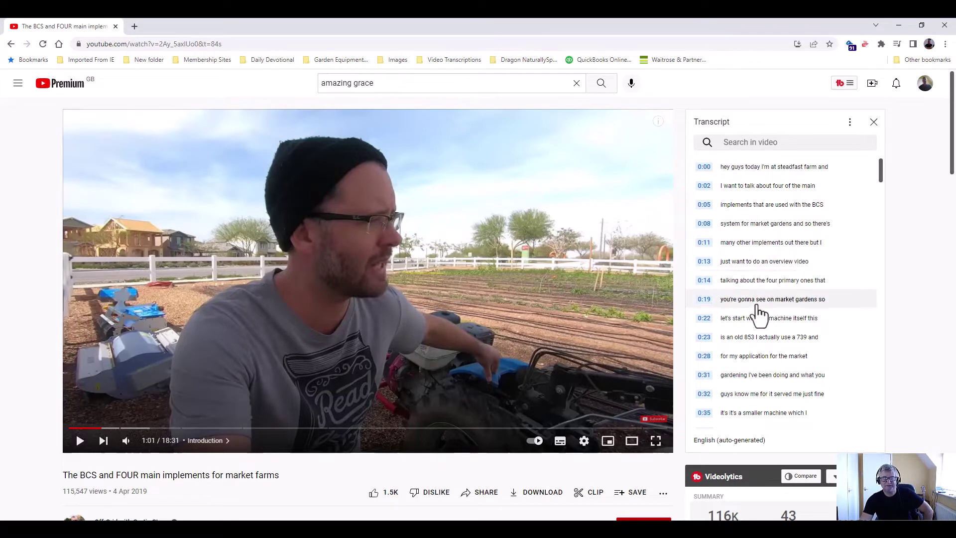
left_click(850, 123)
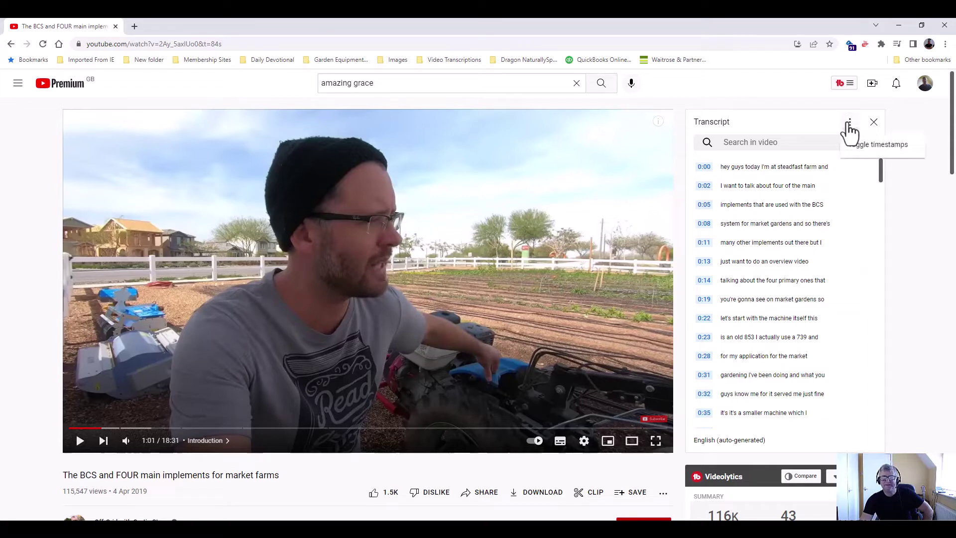
left_click(873, 149)
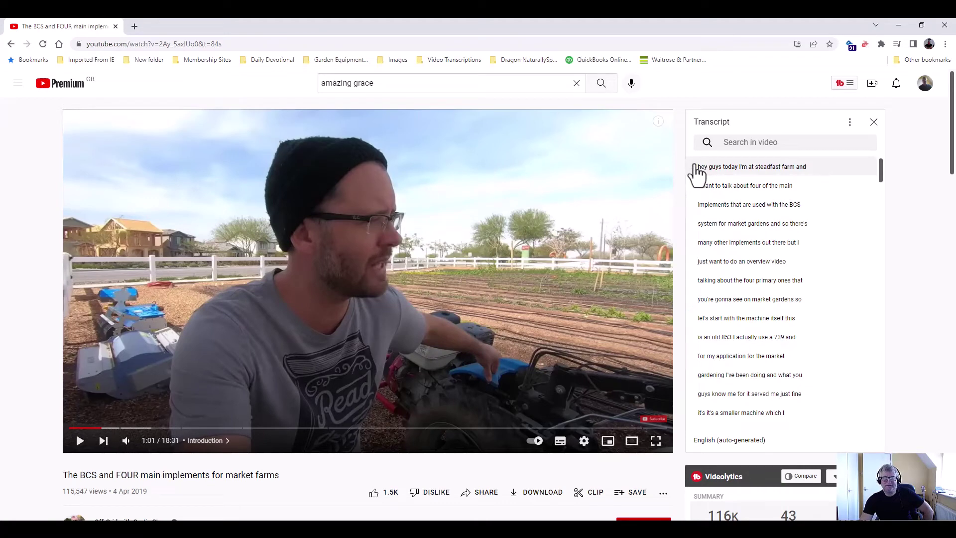
Select the transcript from its first line to its closing line and copy it.
mouse_move(695, 168)
left_mouse_down()
mouse_move(823, 321)
mouse_move(797, 433)
left_mouse_up()
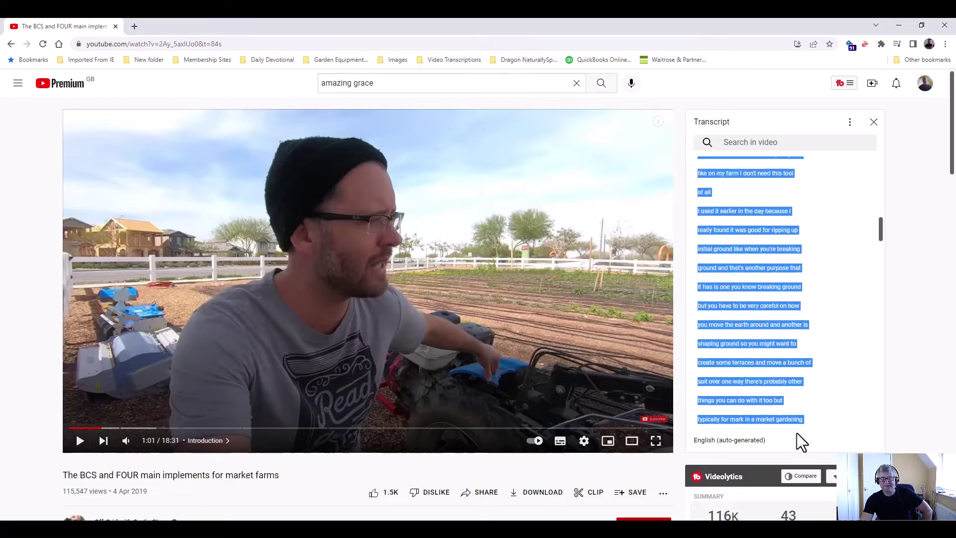
left_click_drag(797, 432, 793, 443)
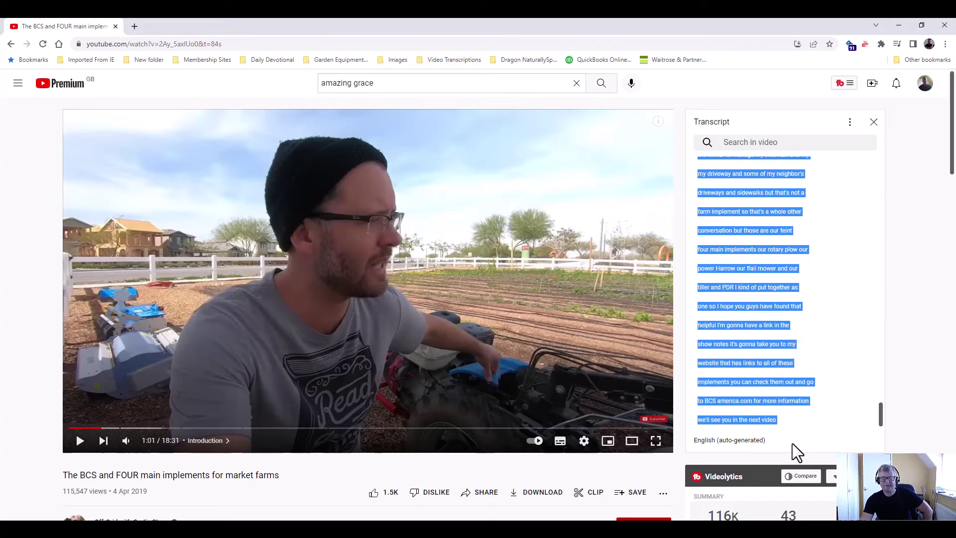
right_click(781, 351)
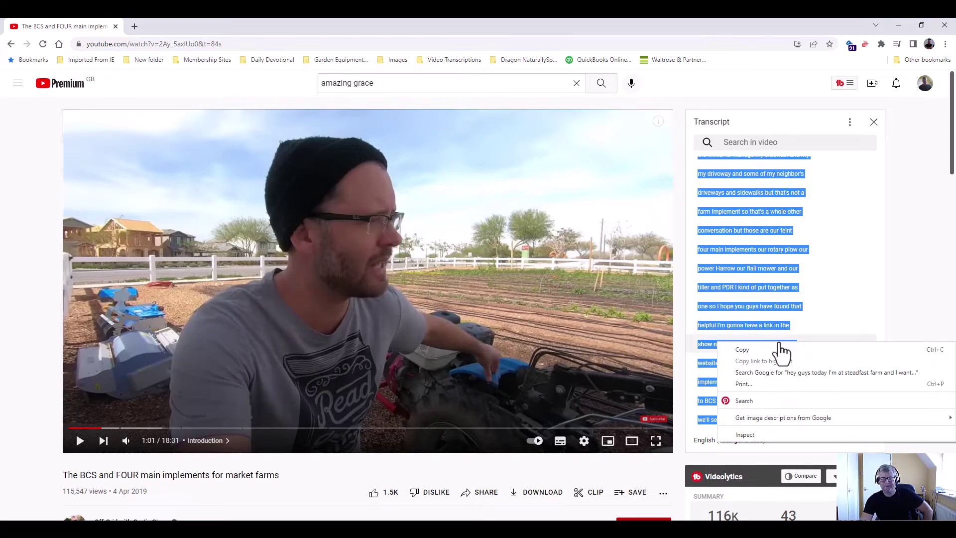
left_click(775, 351)
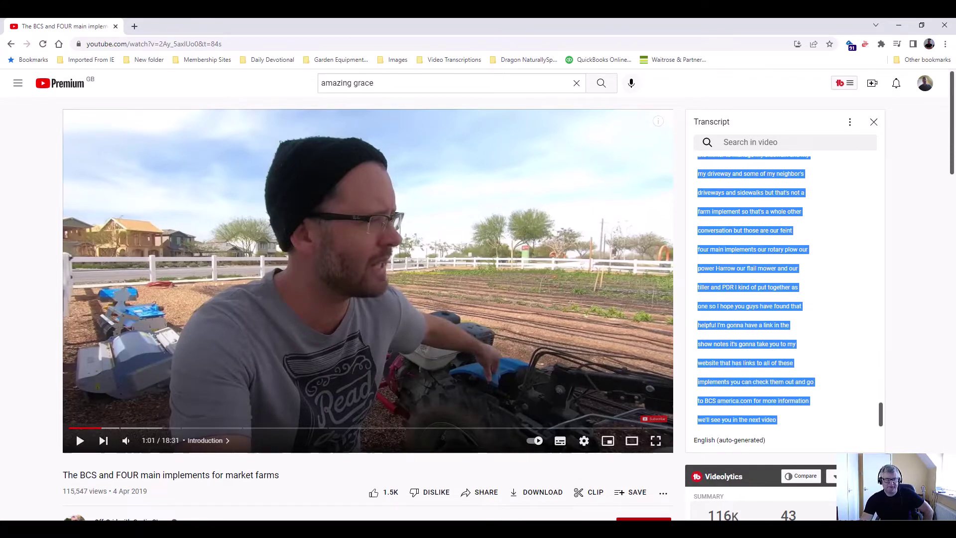
Paste the copied transcript into the blank Word document, about 3,374 words over 21 pages.
left_click(527, 486)
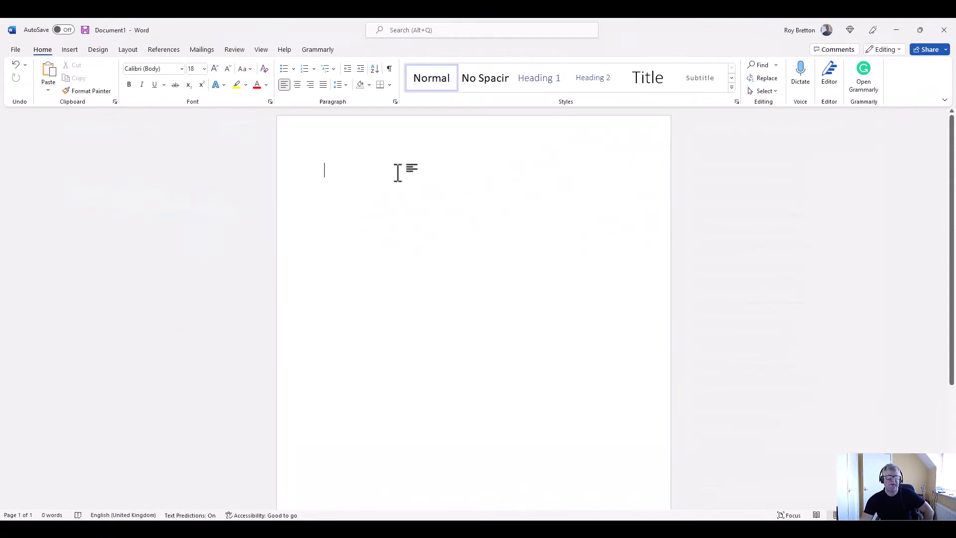
right_click(357, 170)
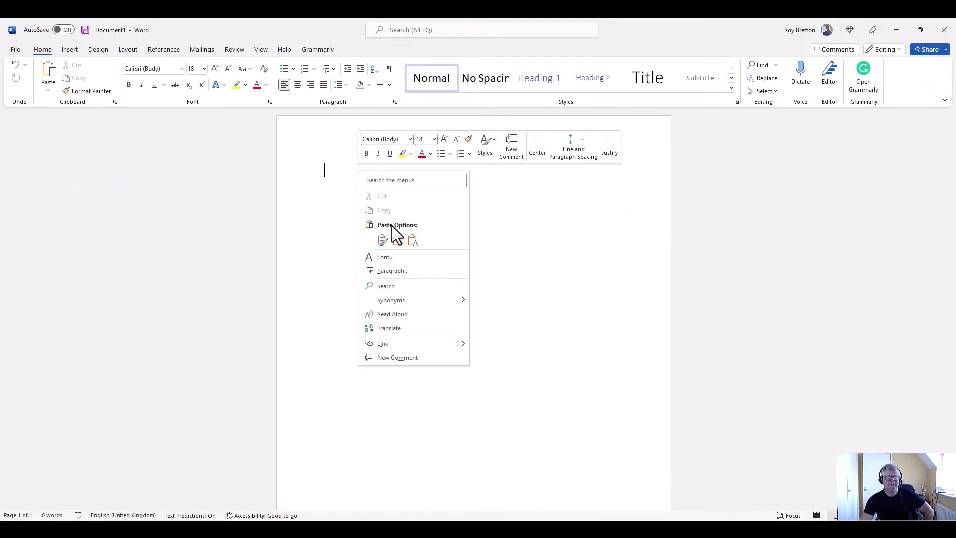
left_click(412, 239)
scroll(529, 314, "up", 2)
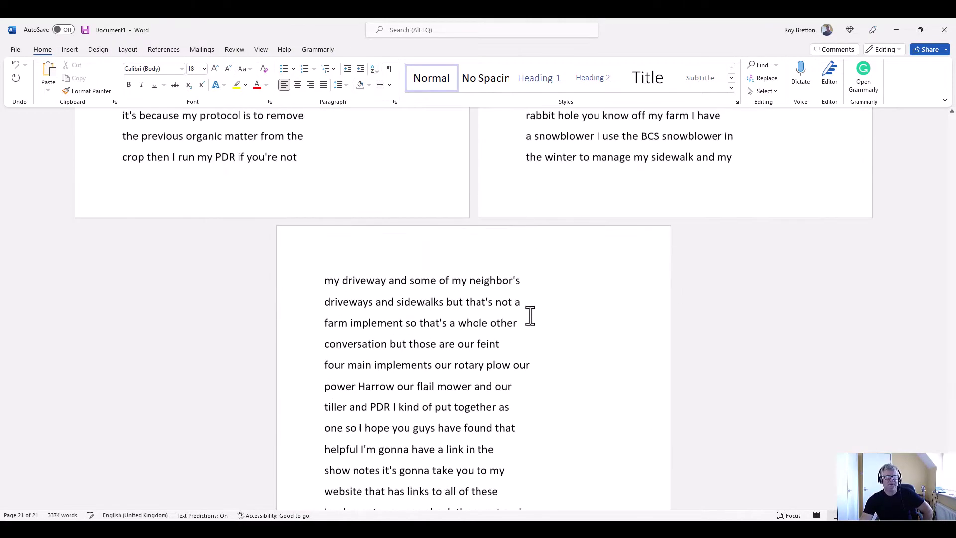
scroll(533, 314, "up", 3)
scroll(533, 314, "up", 3)
scroll(534, 314, "up", 3)
scroll(534, 314, "up", 2)
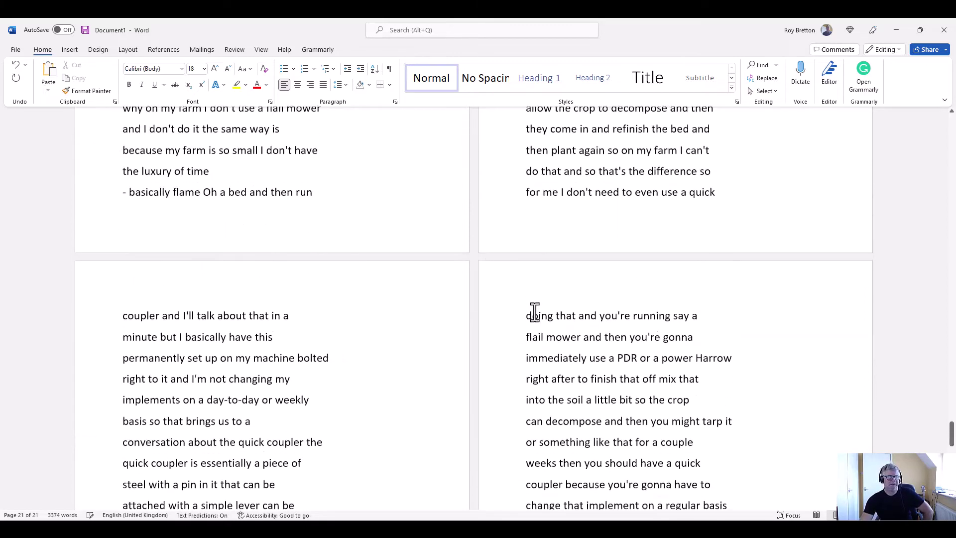
scroll(533, 314, "up", 1)
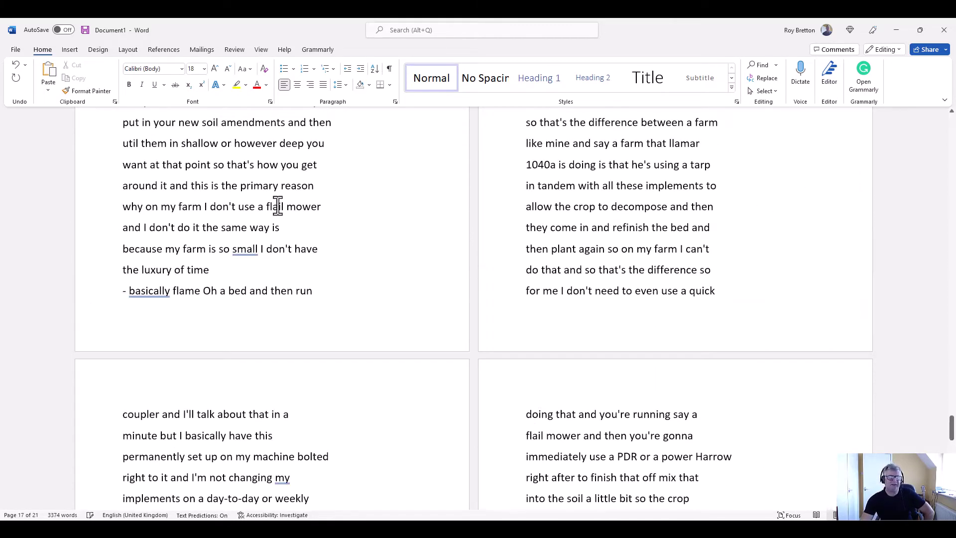
scroll(235, 212, "up", 1)
scroll(235, 210, "up", 2)
scroll(254, 156, "up", 1)
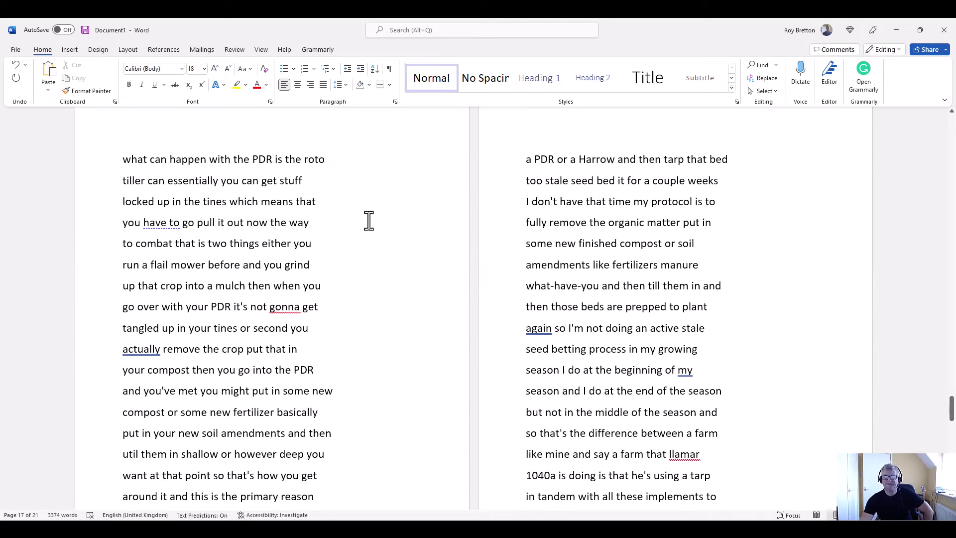
scroll(378, 222, "up", 2)
scroll(378, 221, "up", 3)
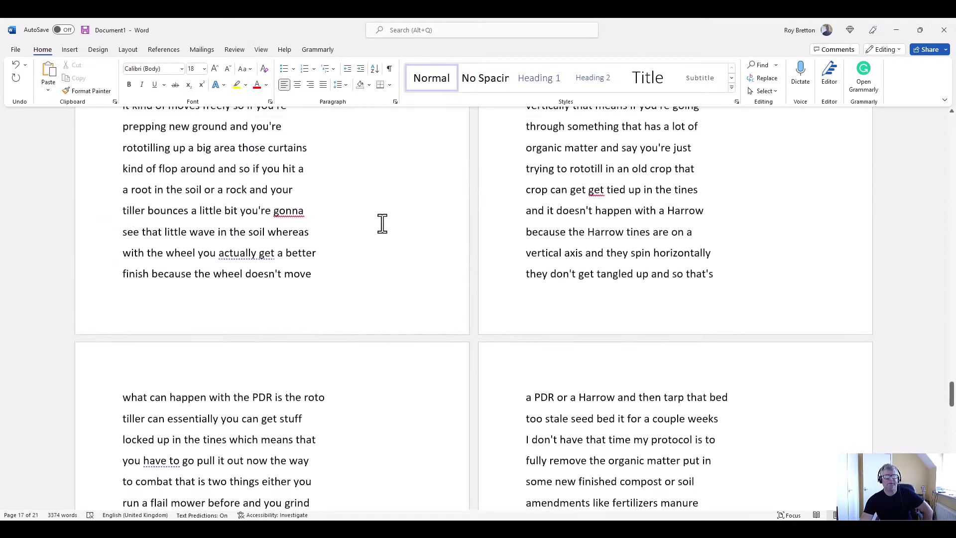
scroll(381, 222, "up", 1)
scroll(382, 222, "up", 1)
scroll(382, 222, "up", 1)
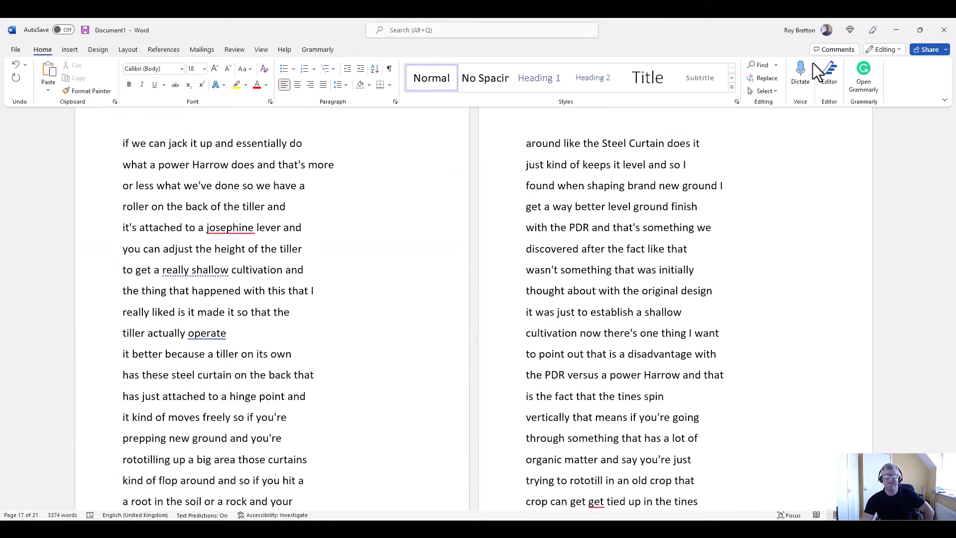
Replace all 454 ^p paragraph marks with spaces and confirm the result.
left_click(765, 78)
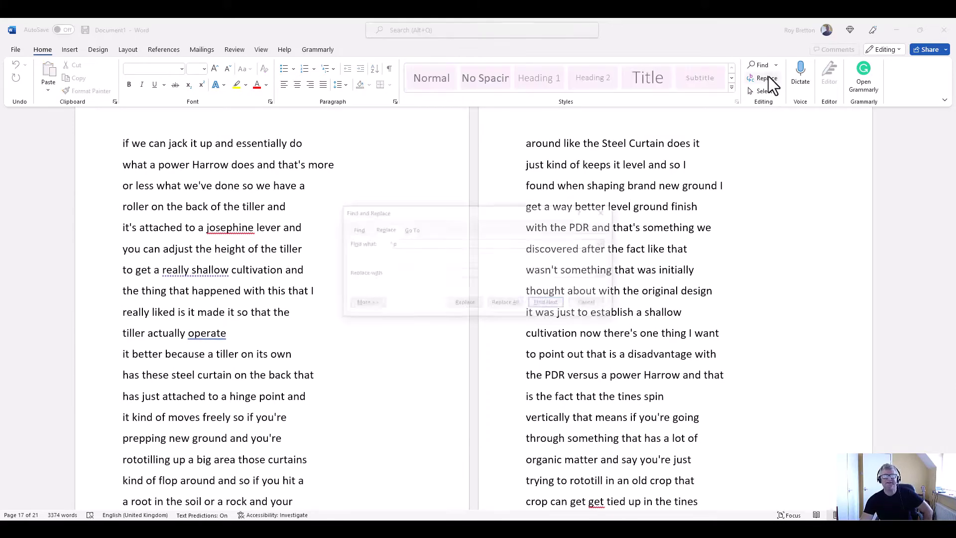
left_click(412, 246)
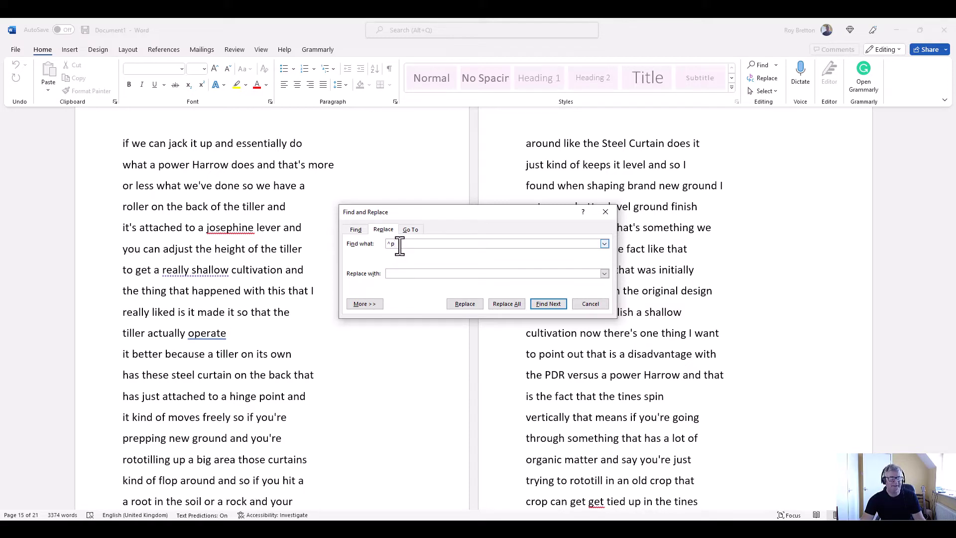
left_click(398, 275)
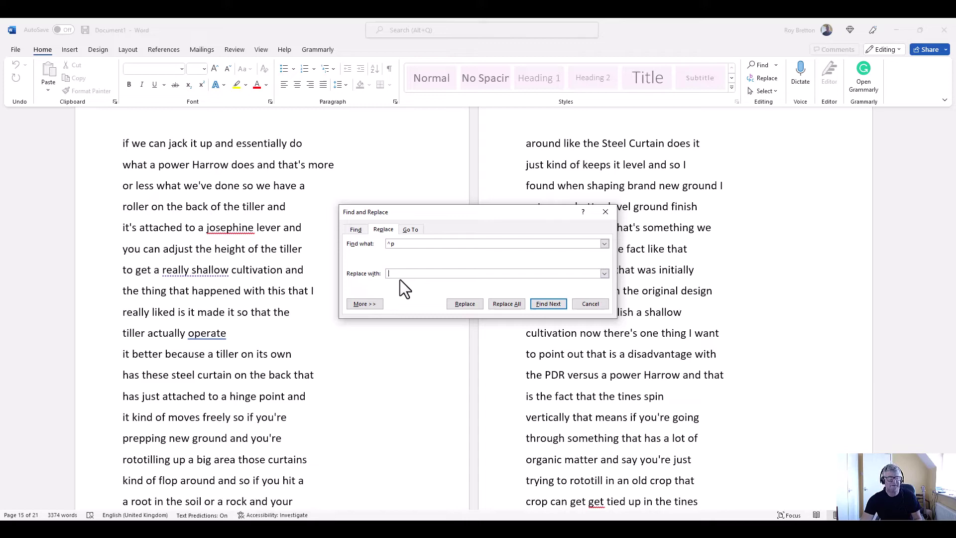
left_click(514, 306)
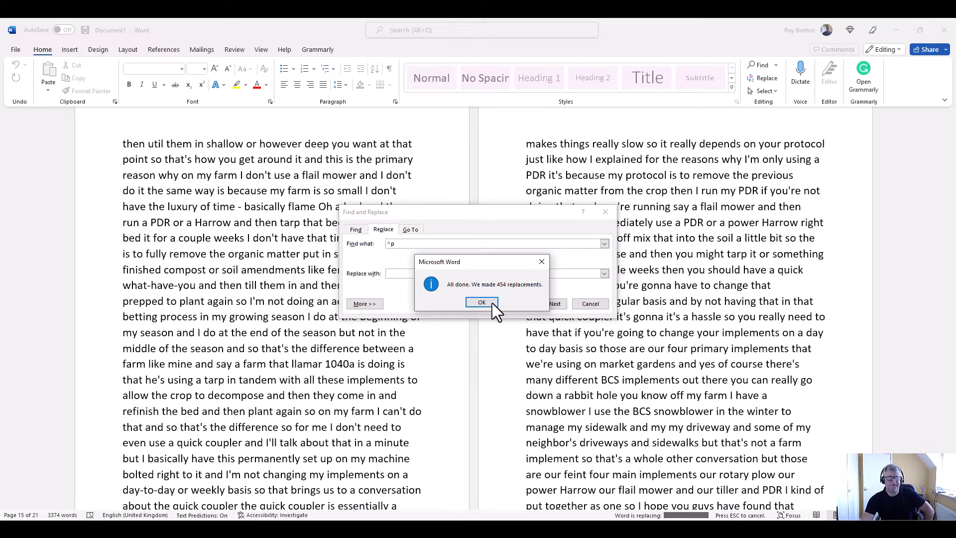
left_click(482, 303)
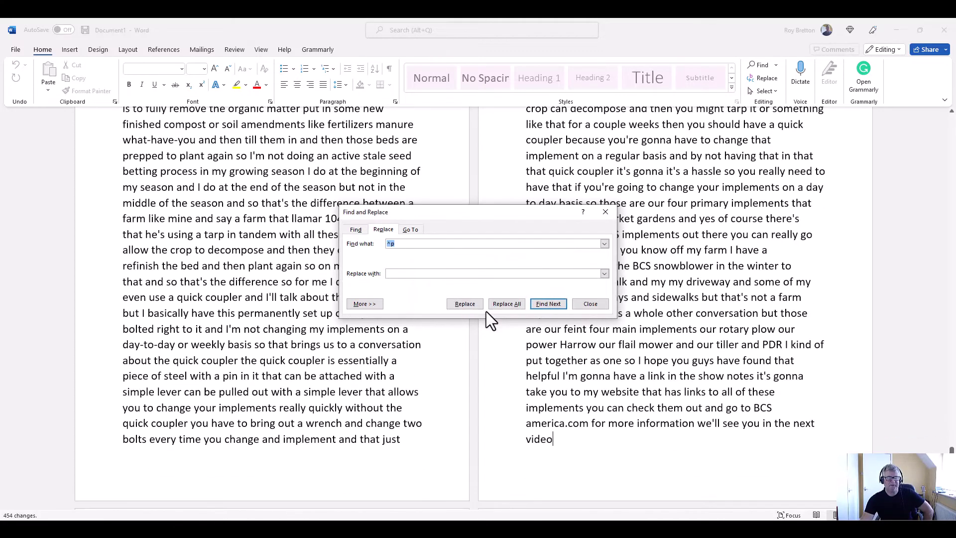
left_click(606, 212)
scroll(376, 356, "up", 1)
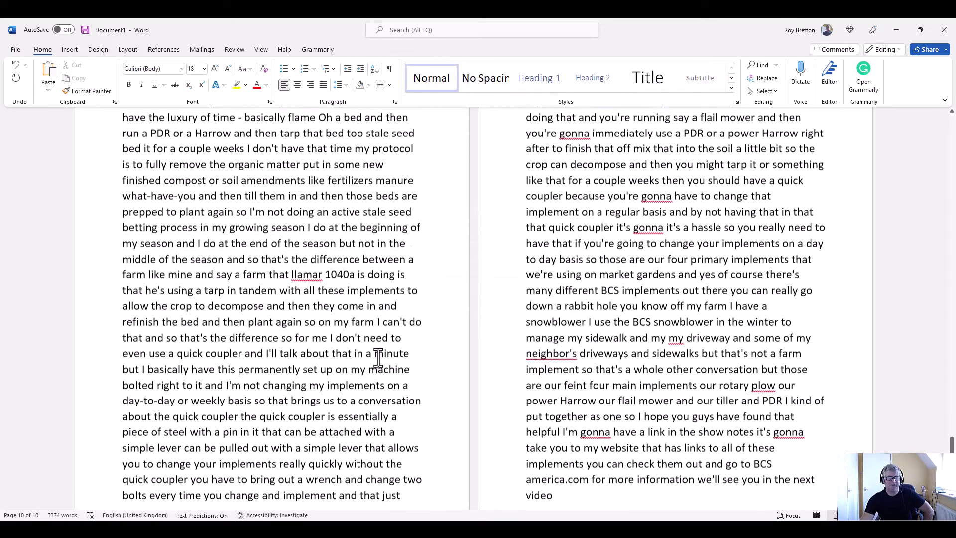
scroll(377, 357, "up", 2)
scroll(377, 357, "up", 1)
scroll(336, 359, "up", 1)
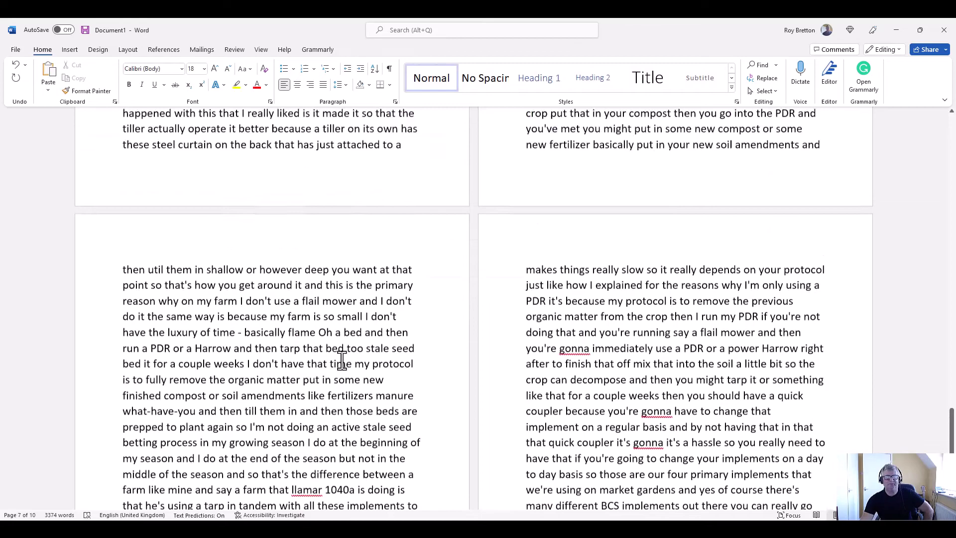
scroll(343, 359, "up", 2)
scroll(344, 359, "up", 2)
scroll(344, 363, "up", 2)
scroll(347, 364, "up", 1)
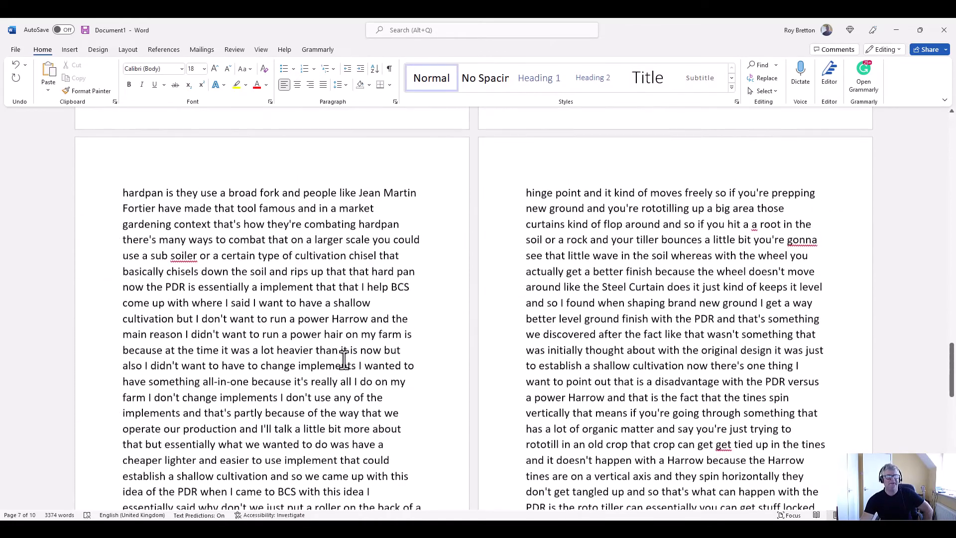
scroll(351, 357, "up", 2)
scroll(350, 357, "up", 2)
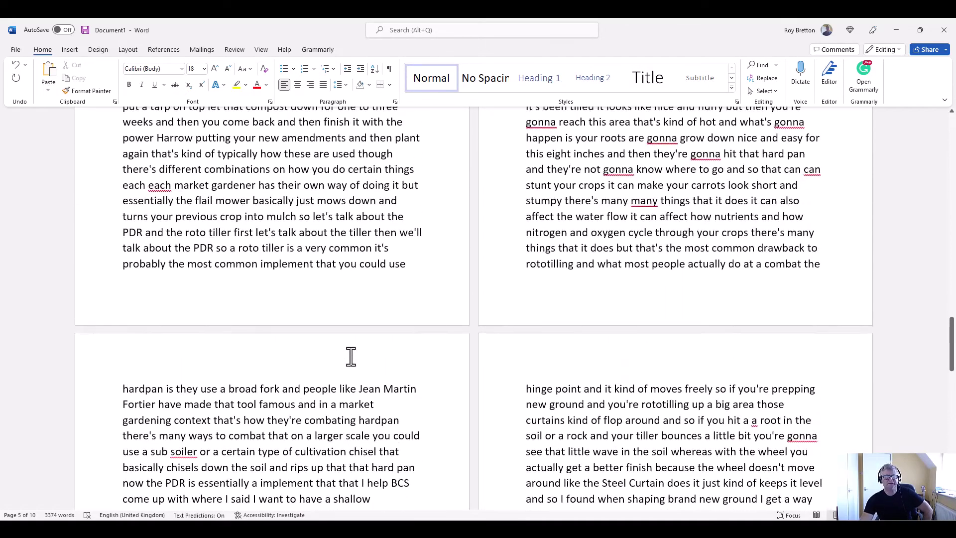
scroll(351, 356, "up", 1)
scroll(350, 357, "up", 2)
scroll(351, 356, "up", 1)
scroll(351, 356, "up", 3)
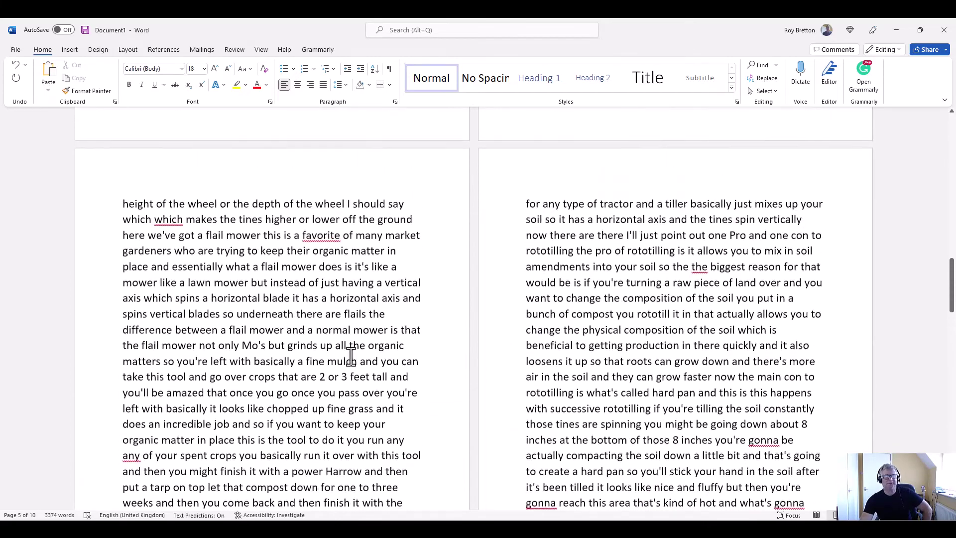
scroll(415, 334, "up", 1)
scroll(390, 307, "up", 1)
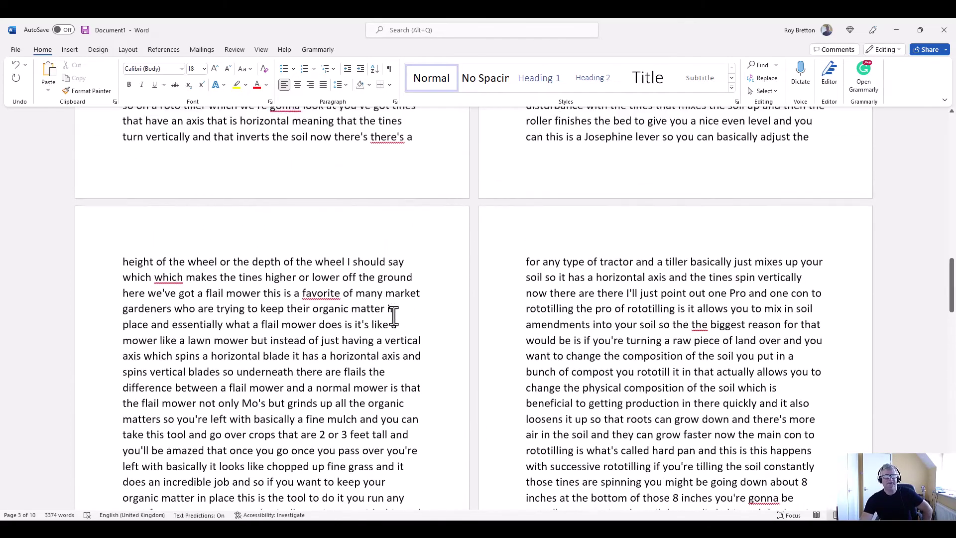
scroll(393, 314, "up", 1)
scroll(394, 314, "up", 3)
scroll(393, 314, "up", 3)
scroll(395, 315, "up", 2)
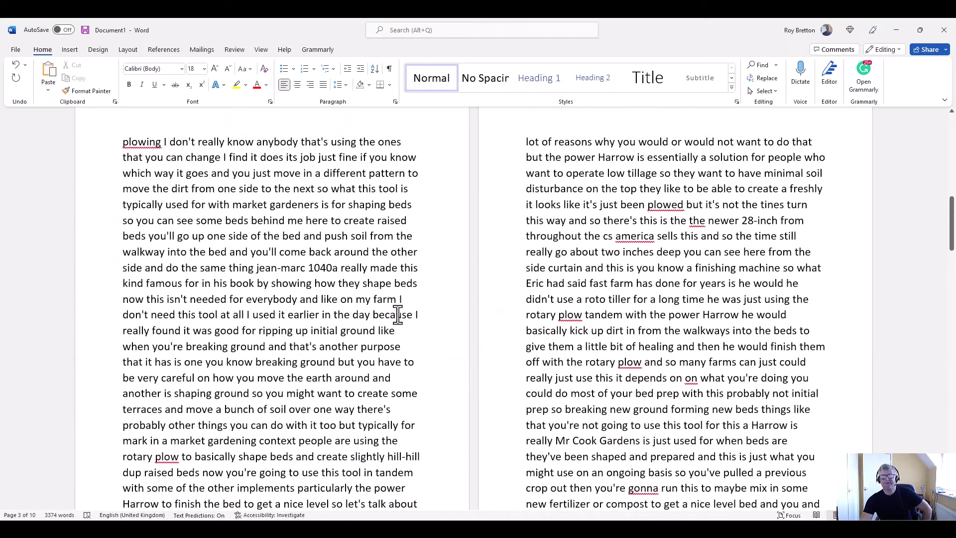
scroll(399, 315, "up", 1)
scroll(398, 314, "up", 1)
scroll(400, 314, "up", 2)
scroll(401, 310, "up", 1)
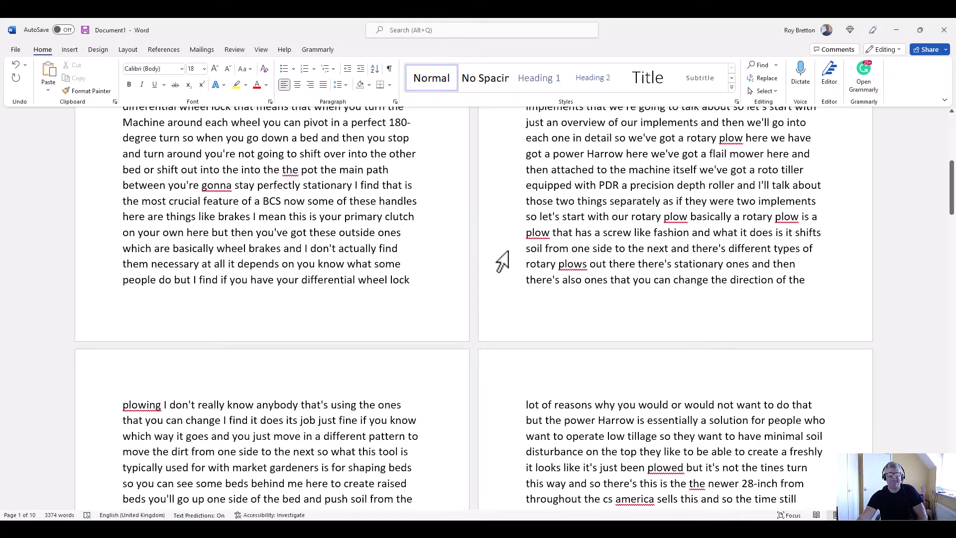
scroll(523, 240, "up", 1)
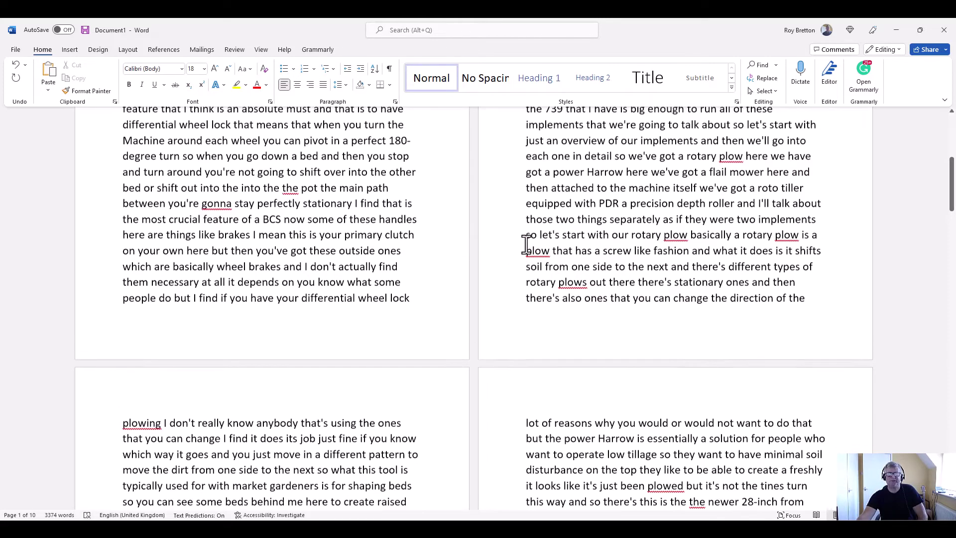
scroll(527, 250, "up", 2)
scroll(531, 259, "up", 1)
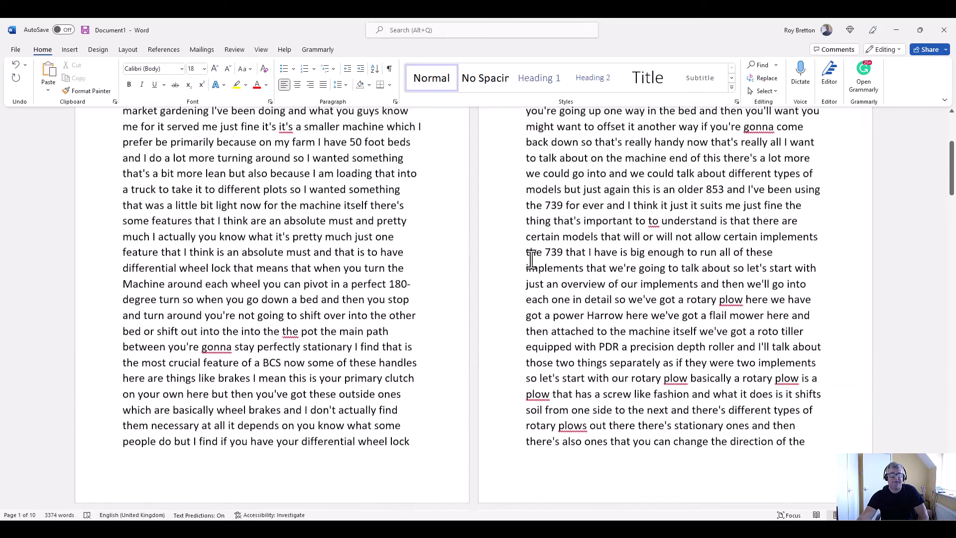
scroll(531, 259, "up", 1)
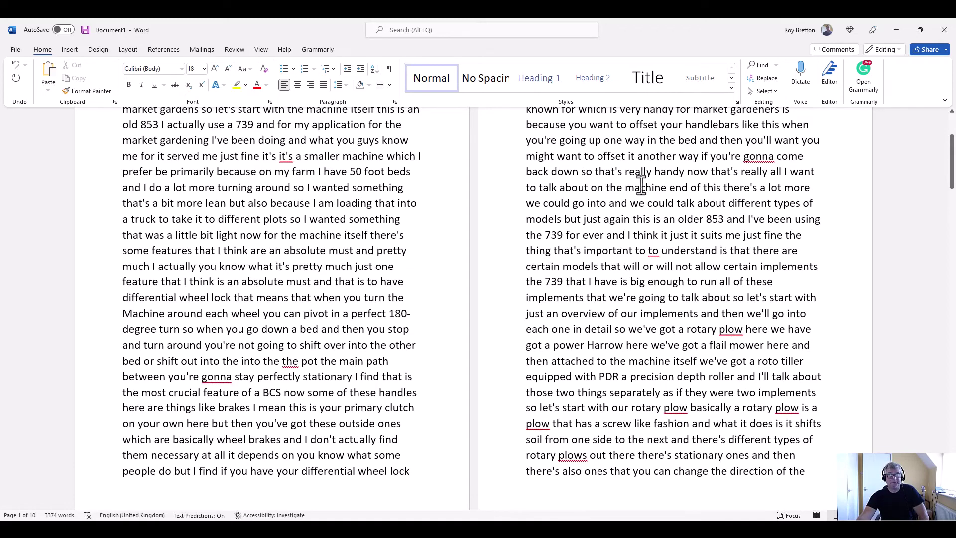
scroll(624, 215, "up", 1)
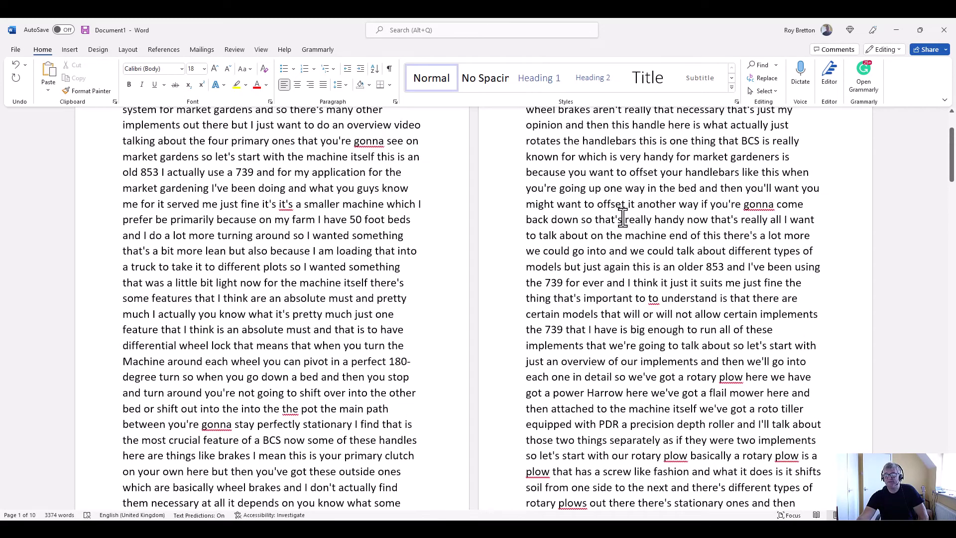
scroll(622, 218, "up", 1)
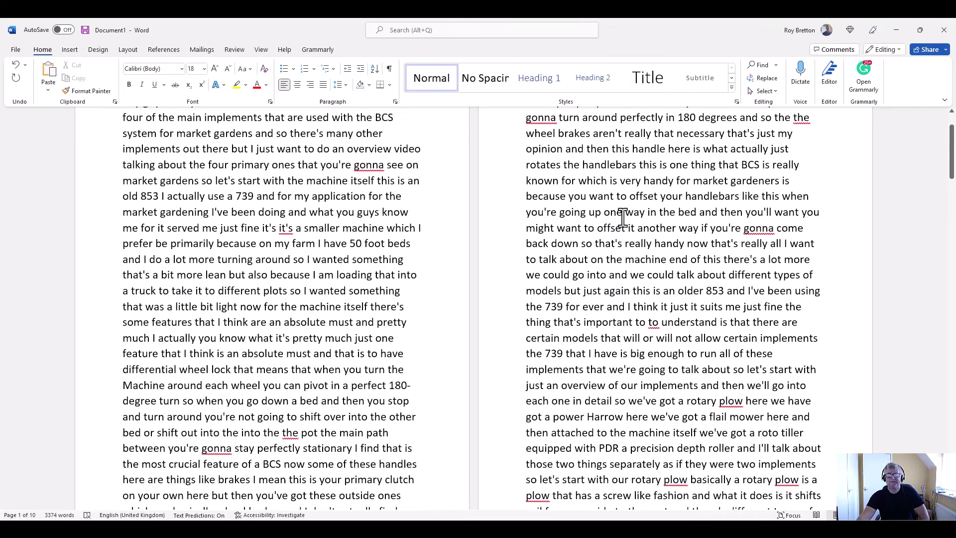